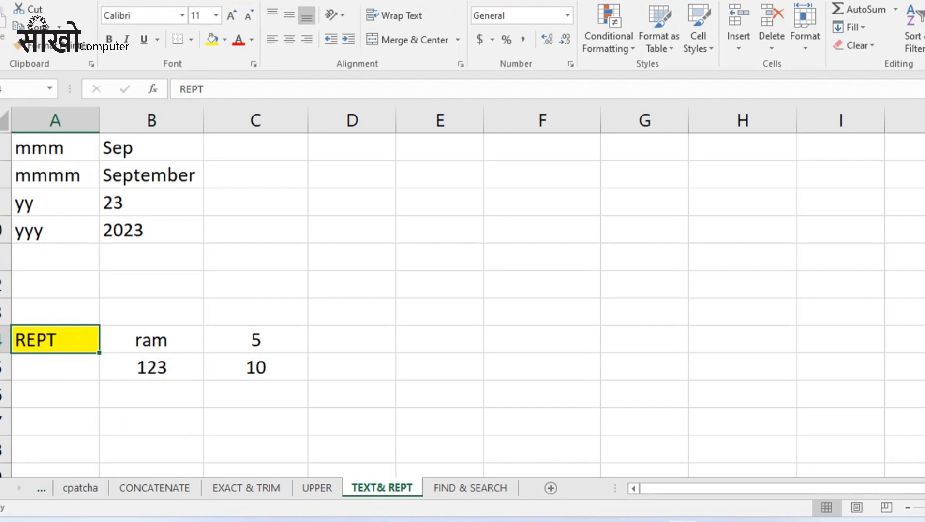
Look over the sheet, peek at FIND & SEARCH, and return to the TEXT& REPT sheet.
scroll(463, 290, up, 2)
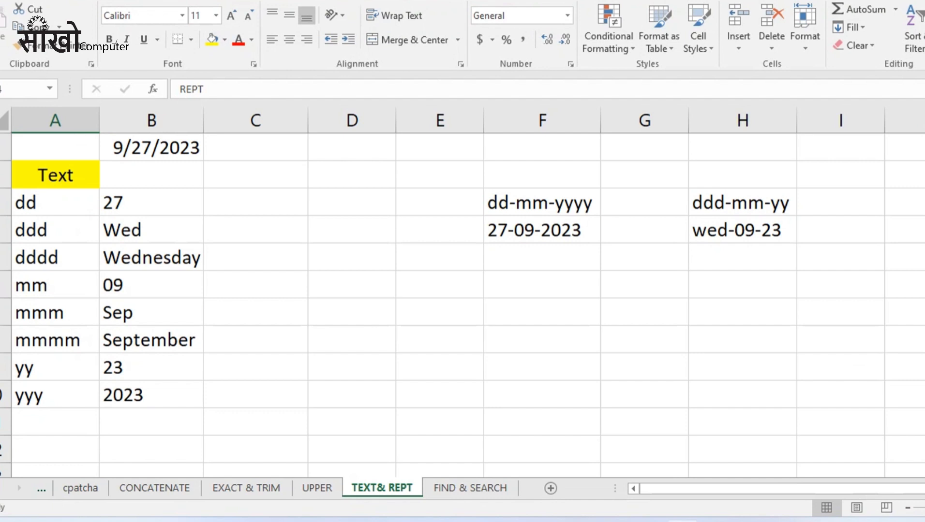
scroll(463, 290, down, 2)
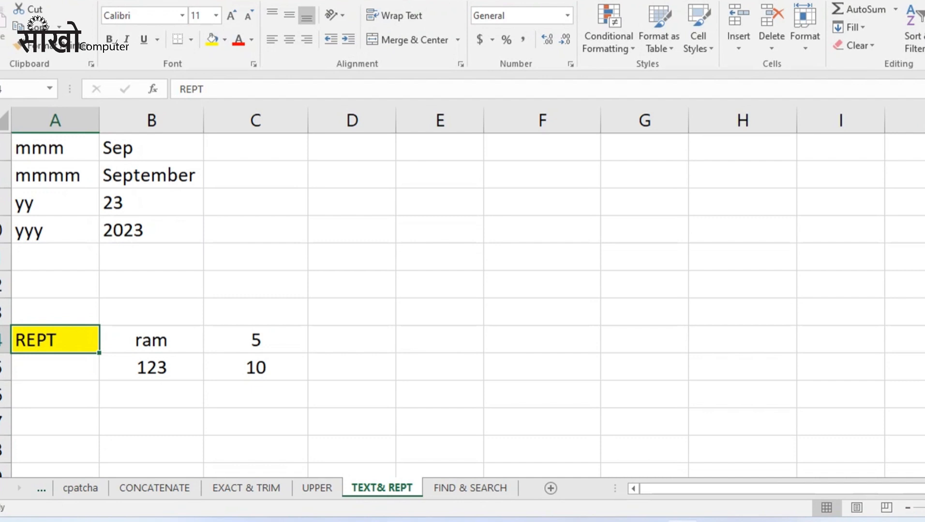
click(470, 488)
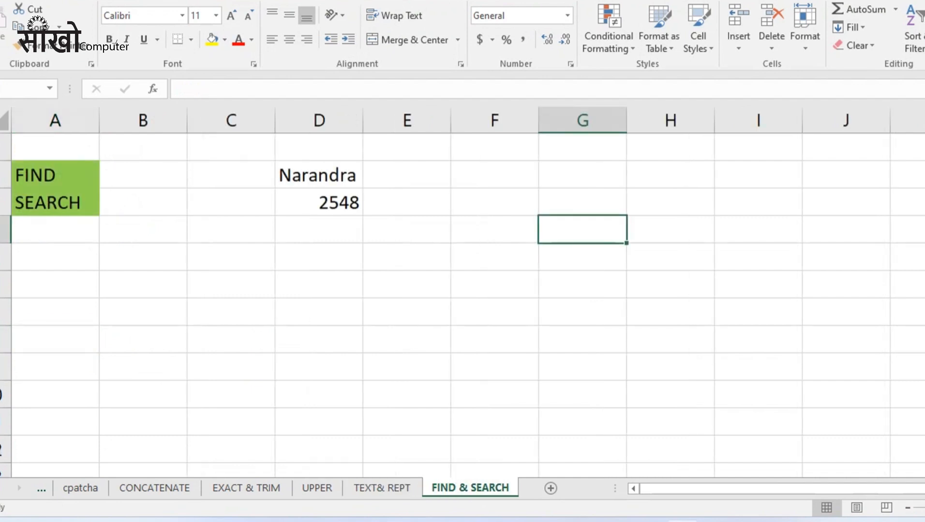
click(382, 488)
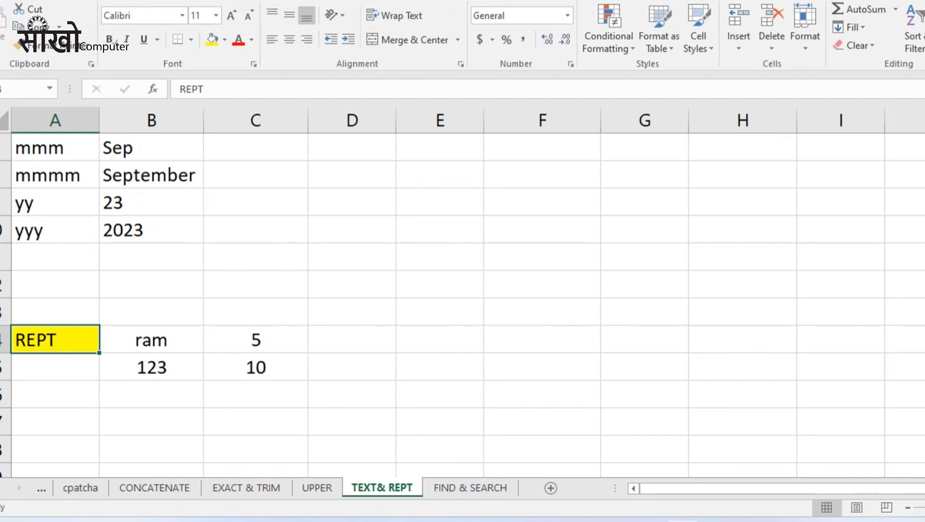
Enter =REPT(B14,C14) in D14 so ram repeats five times.
click(352, 339)
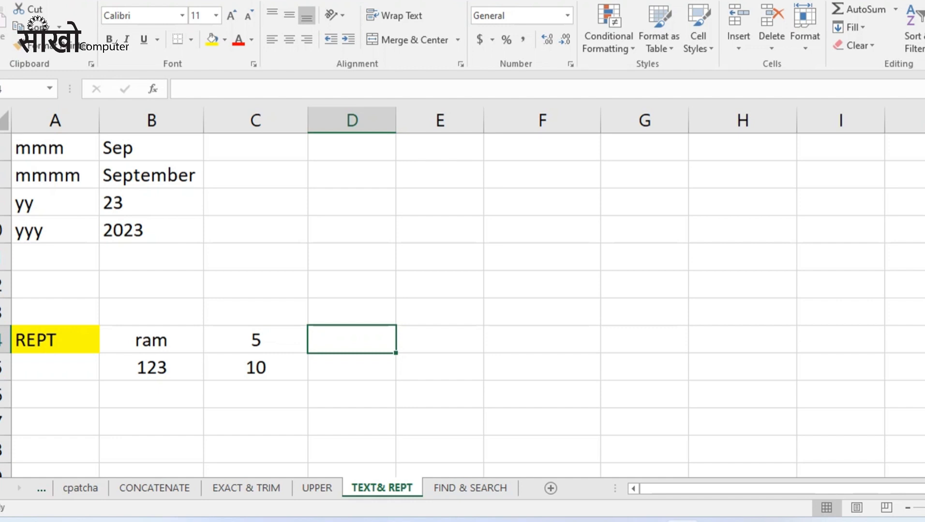
text(=re)
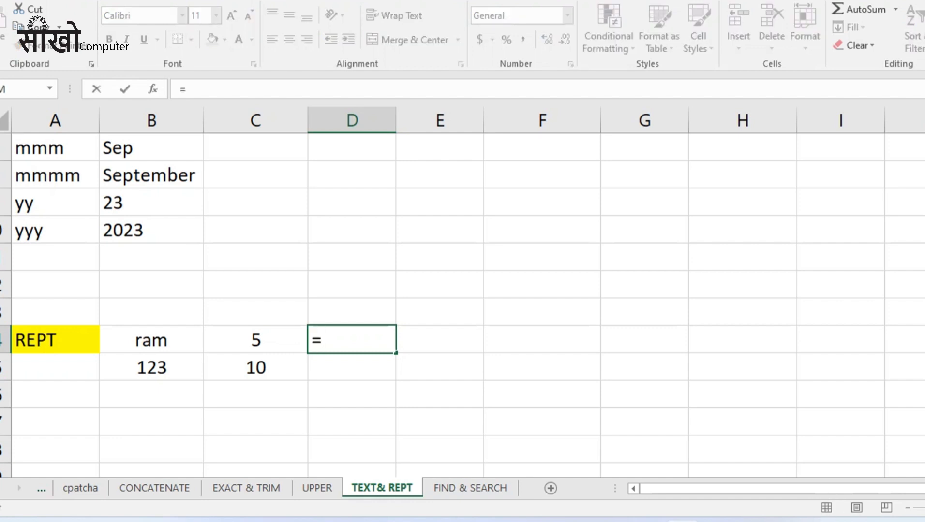
key(Down)
key(Down)
key(Tab)
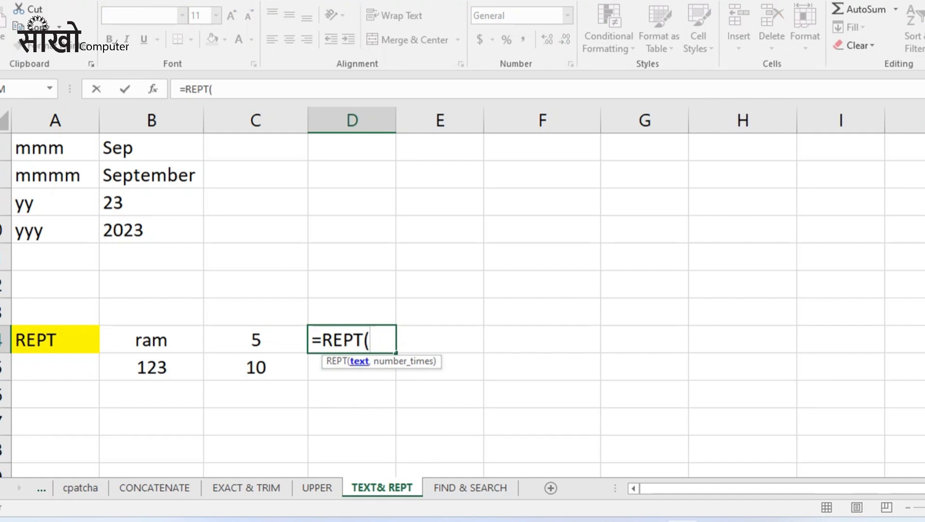
click(152, 340)
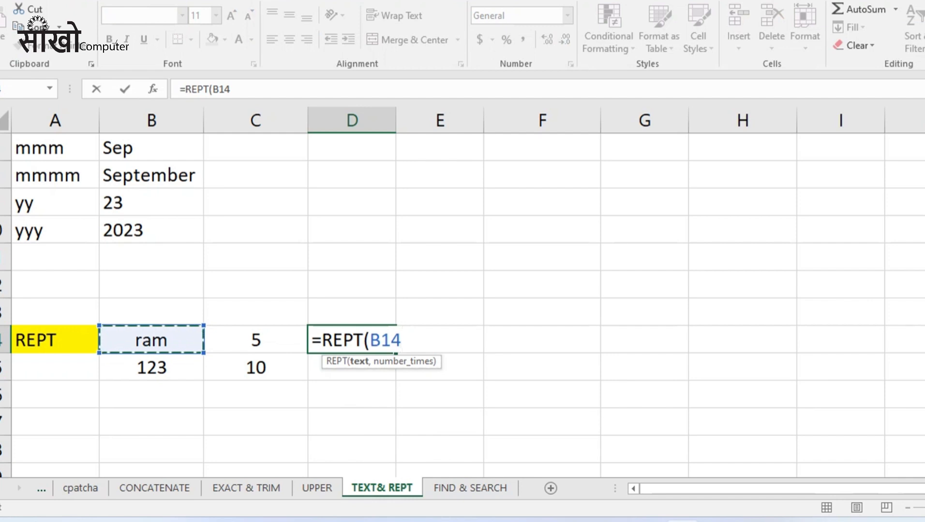
text(,)
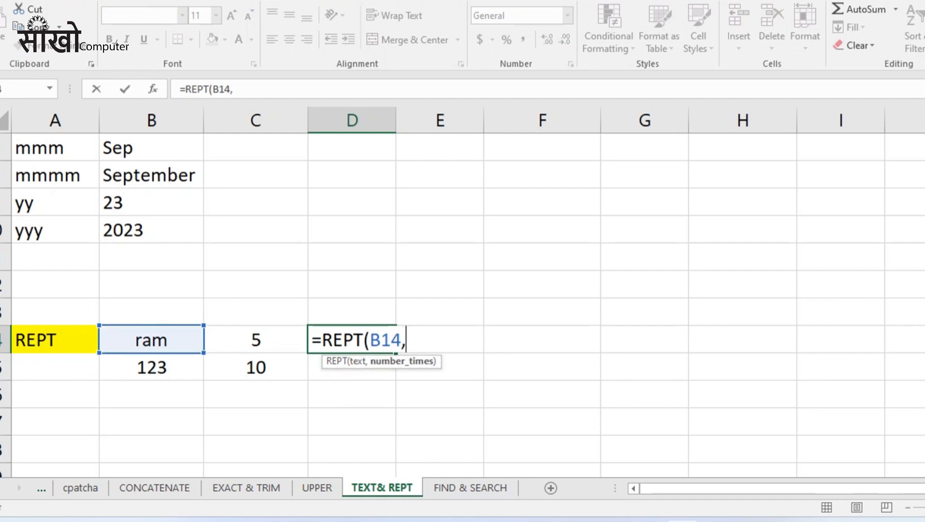
click(256, 340)
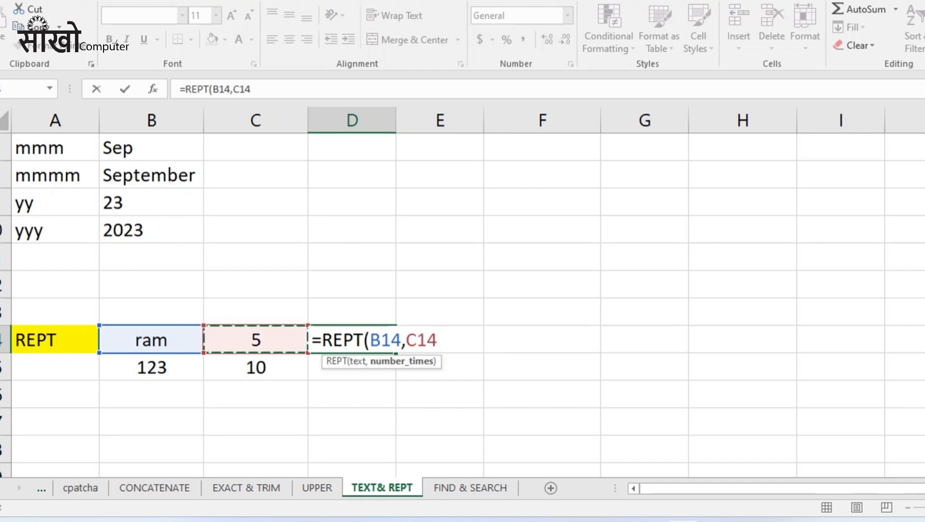
text())
key(Return)
Fill the REPT formula down from D14 into D15 to repeat 123 ten times.
click(387, 340)
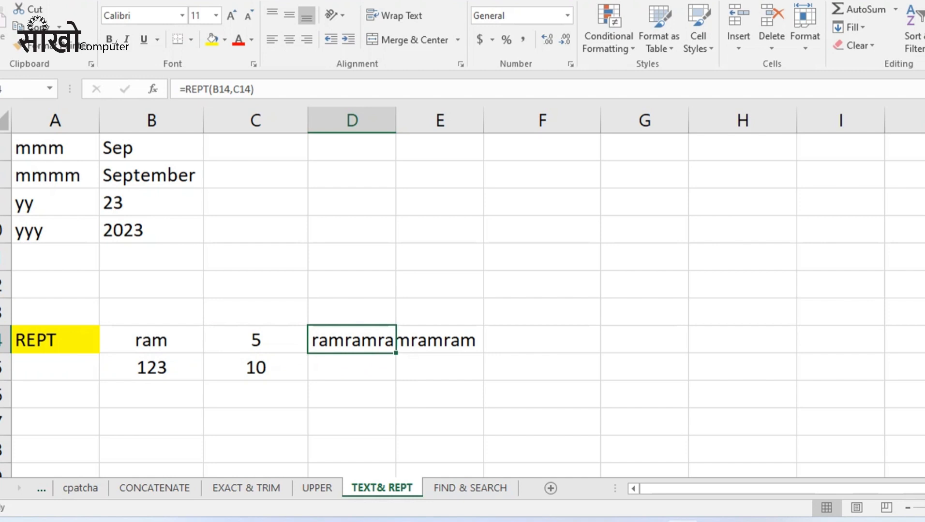
key(shift+Down)
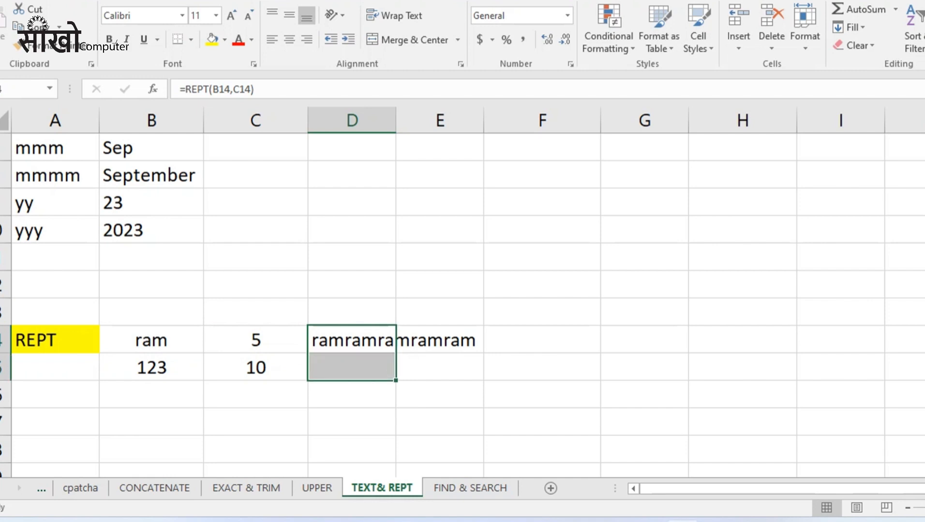
key(ctrl+d)
key(Down)
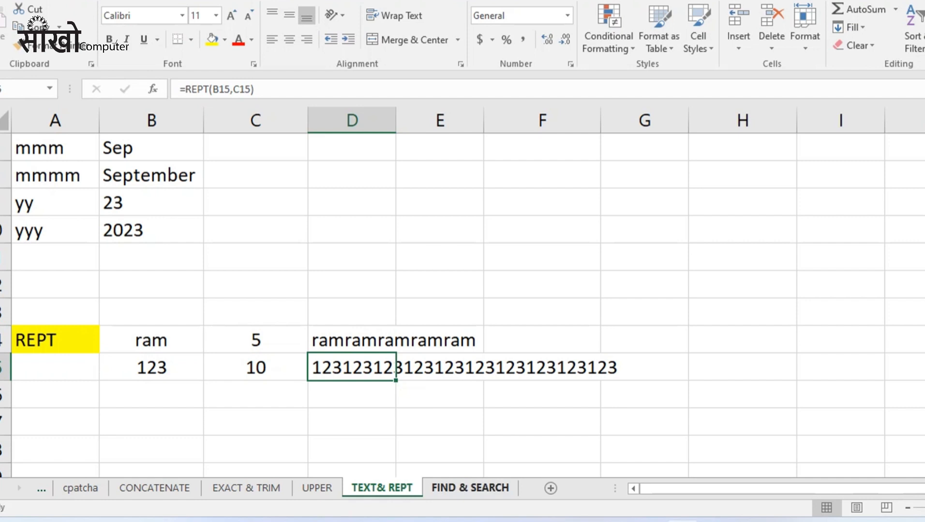
Go to the FIND & SEARCH sheet, check Find & Select, and select E2 beside the sample name.
click(470, 488)
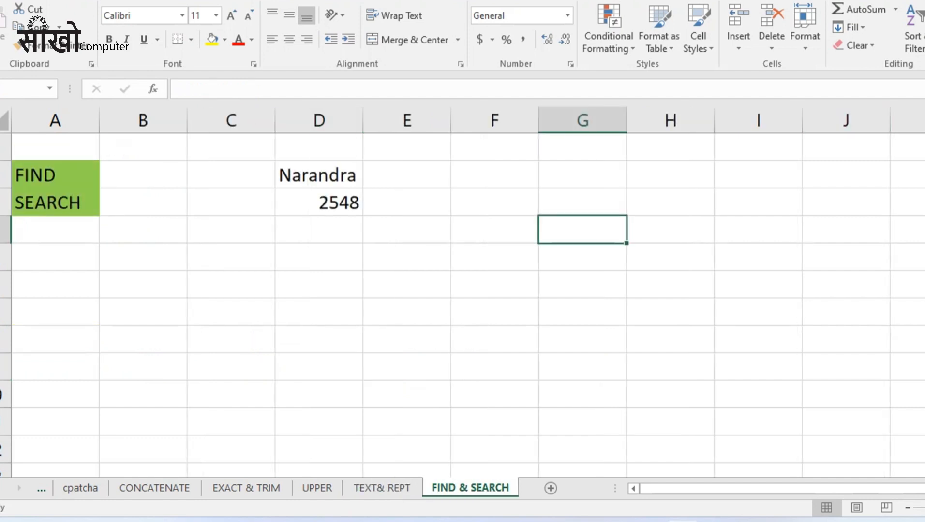
click(924, 41)
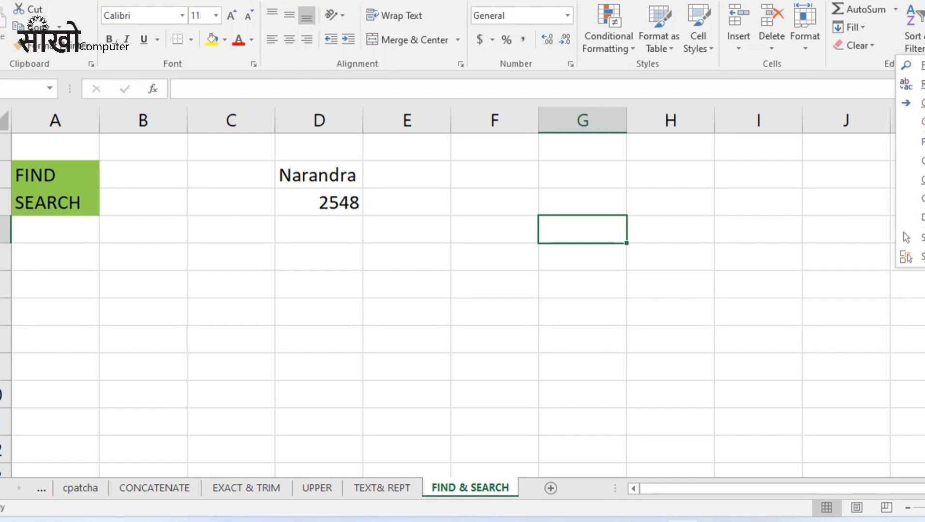
key(Escape)
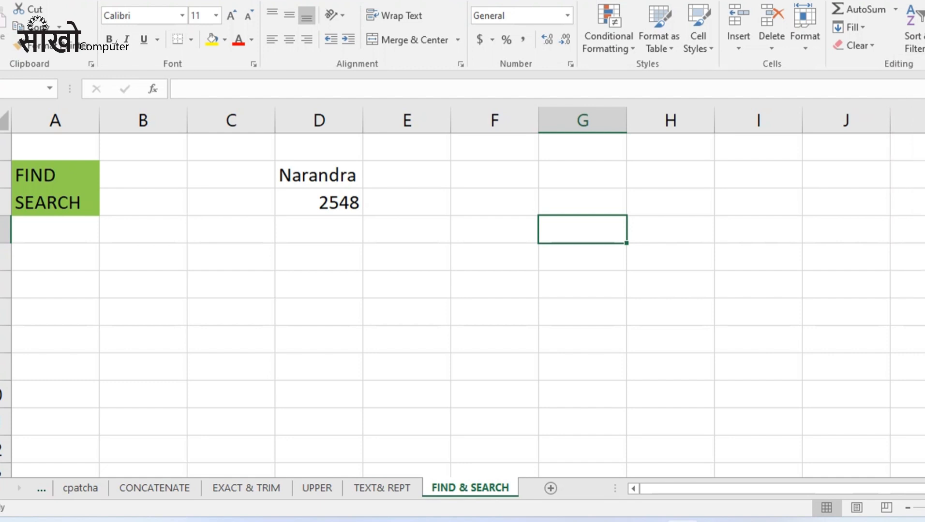
click(423, 174)
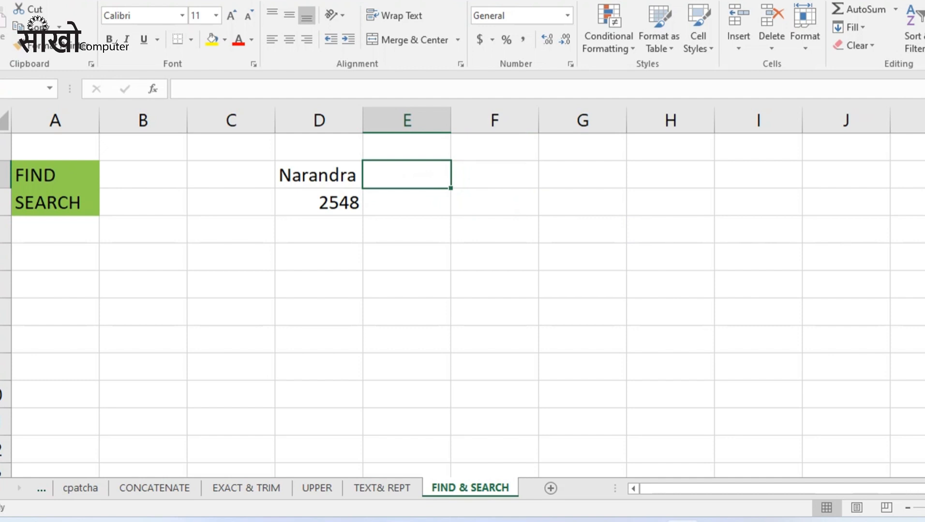
click(319, 174)
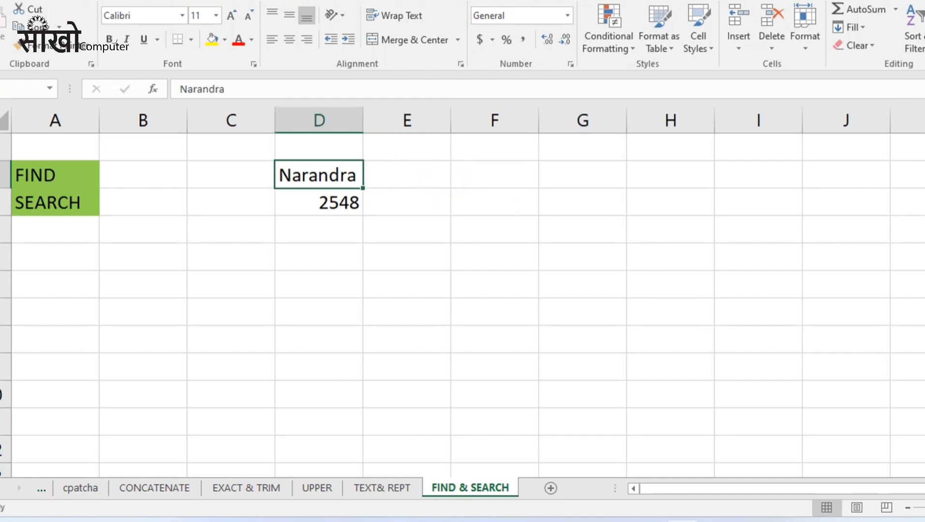
click(407, 175)
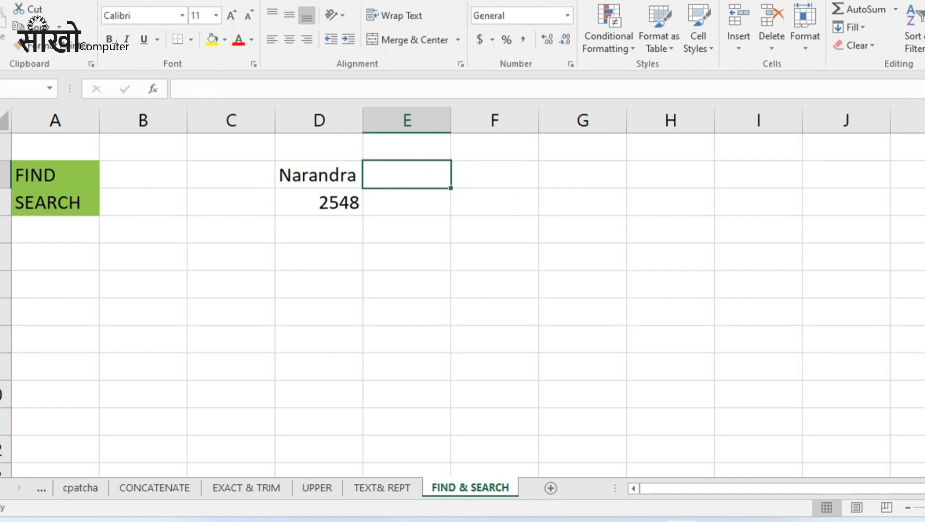
Enter =FIND("r",D2) in E2 to return 3, then move to E3.
text(=f)
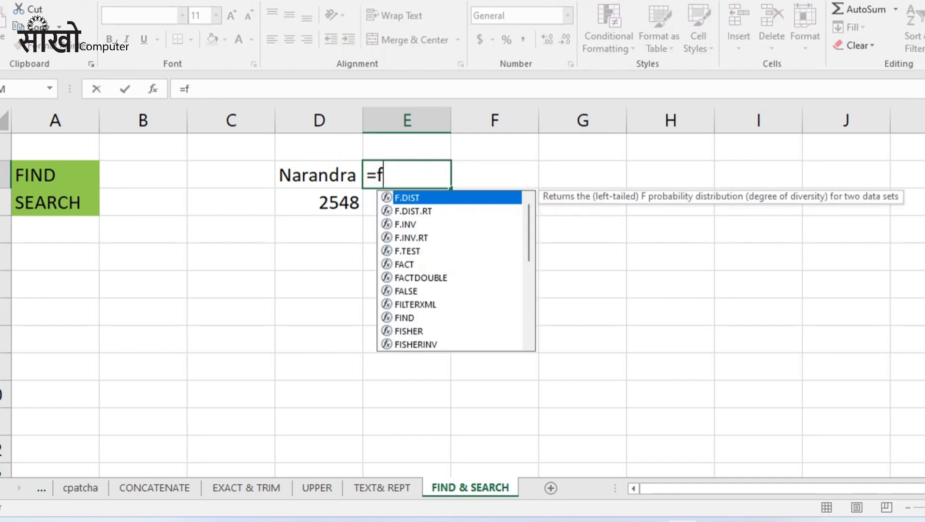
key(BackSpace)
text(fin)
key(Tab)
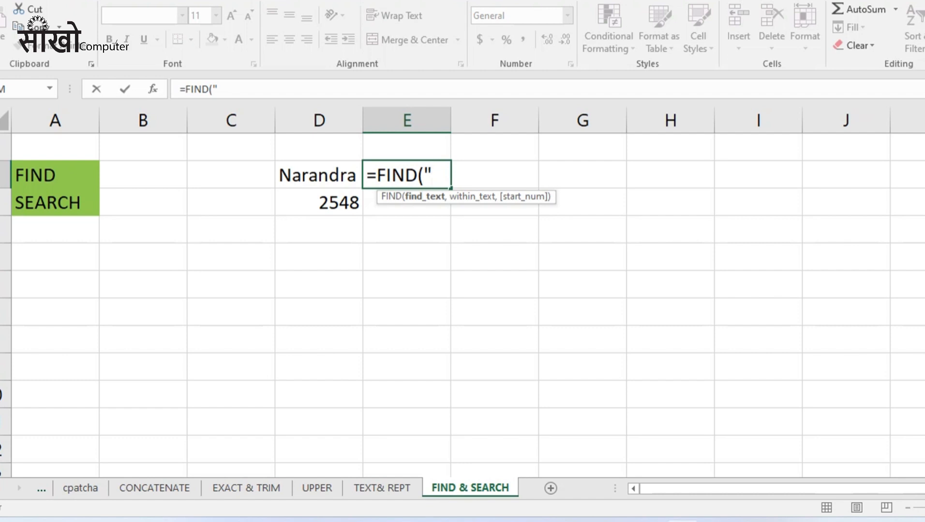
text(r",)
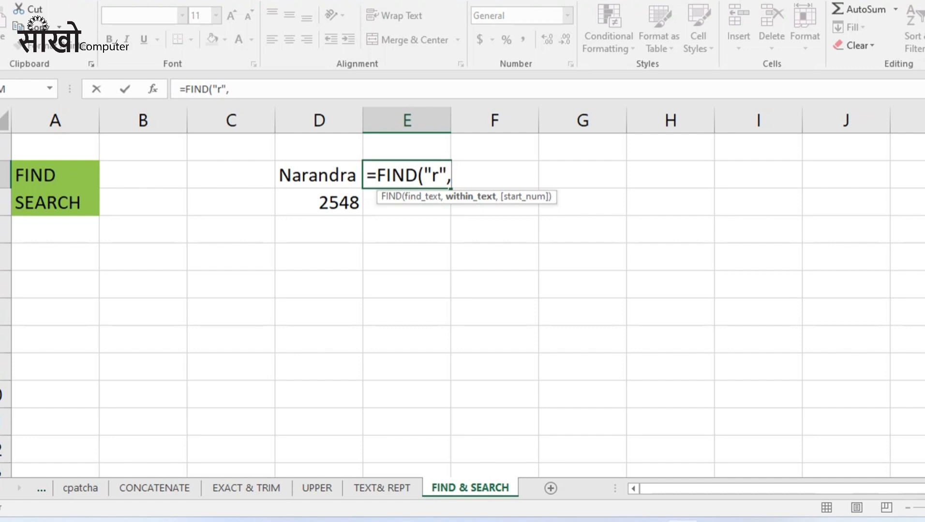
click(317, 175)
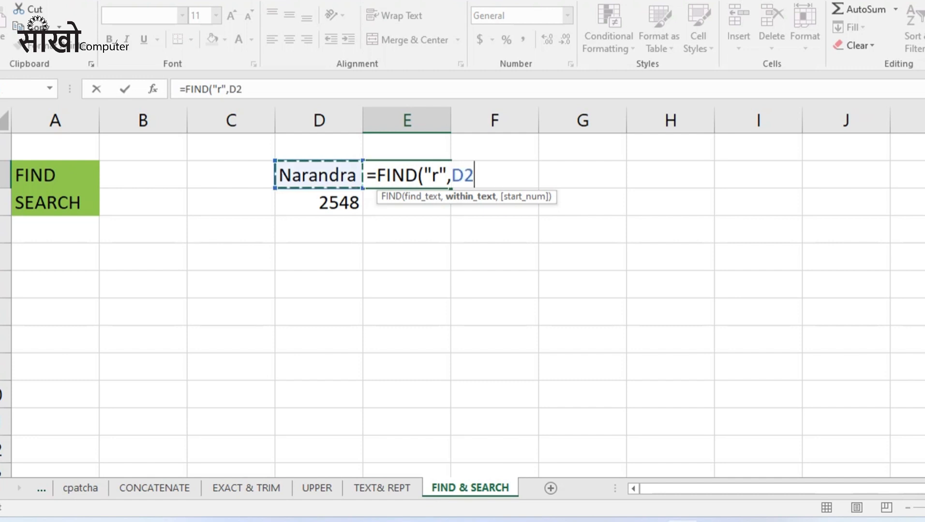
text())
key(Return)
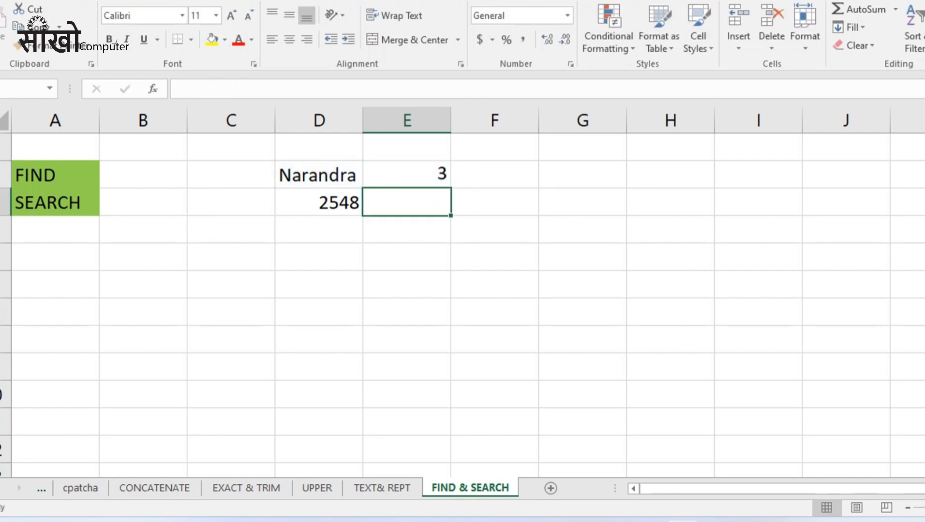
click(406, 175)
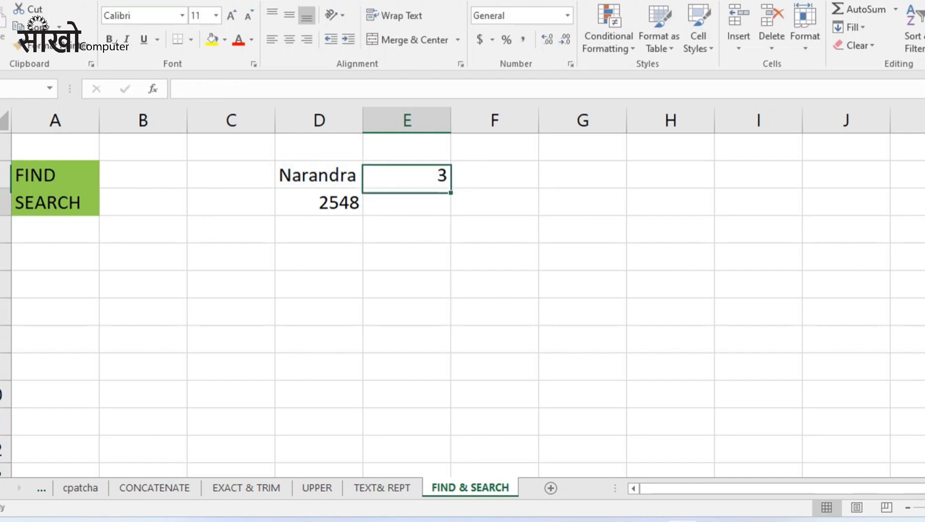
click(406, 201)
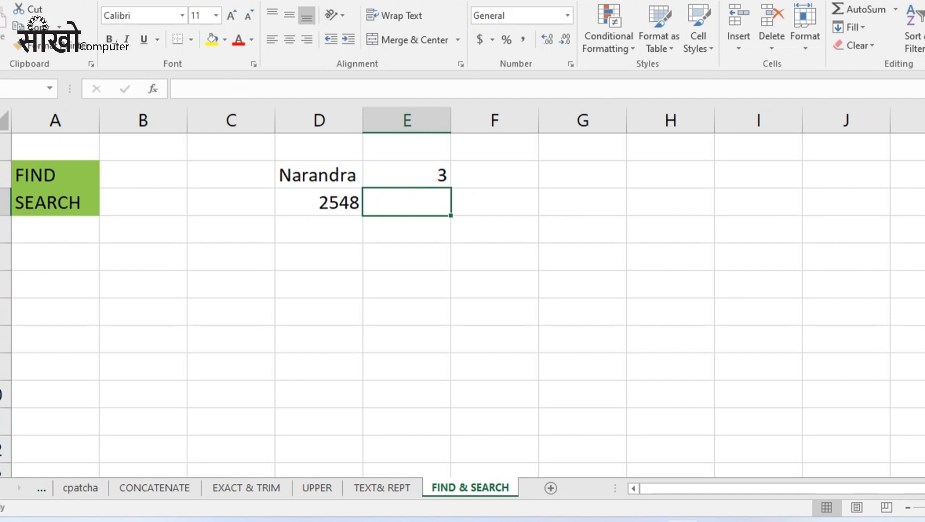
Enter =FIND(4,D3) in E3 to find the 4 in 2548 at position 3.
text(=)
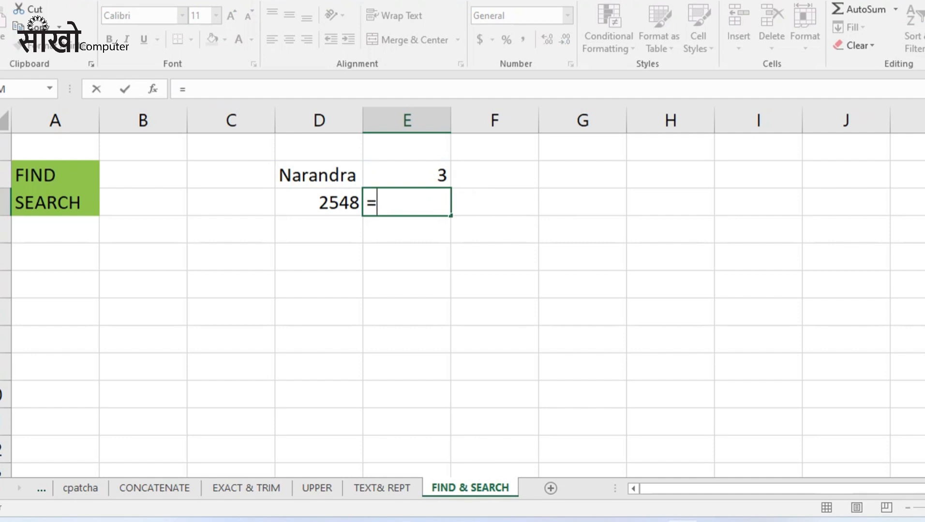
text(fin)
key(Tab)
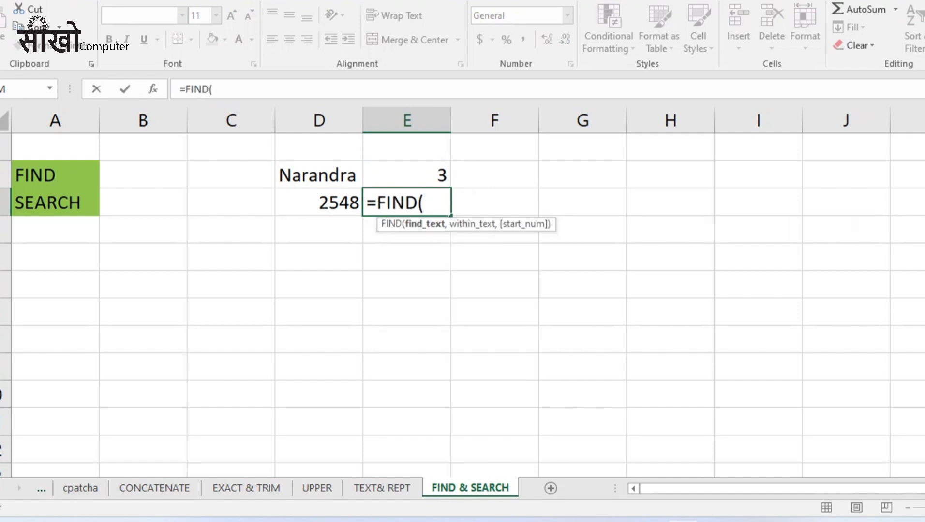
key(Left)
key(BackSpace)
key(BackSpace)
text(")
key(BackSpace)
text(4)
text(,)
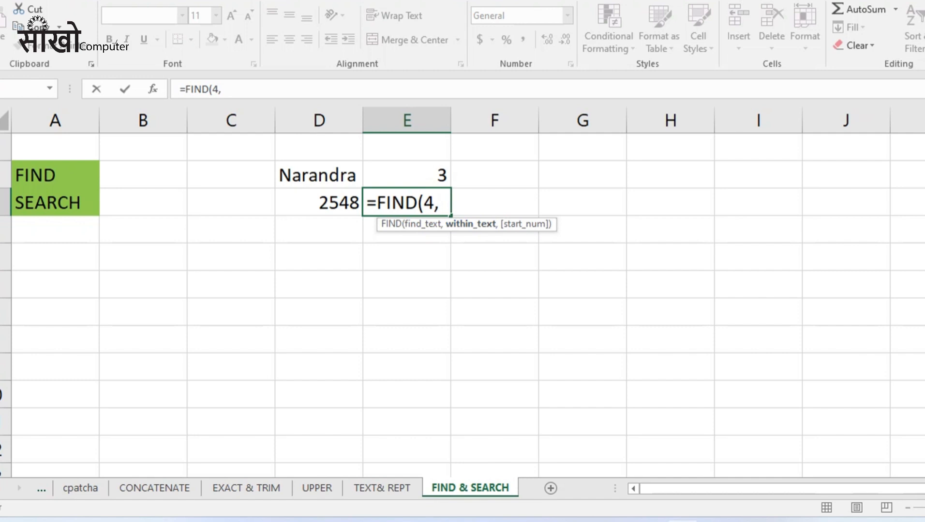
click(319, 203)
text())
key(ctrl+Return)
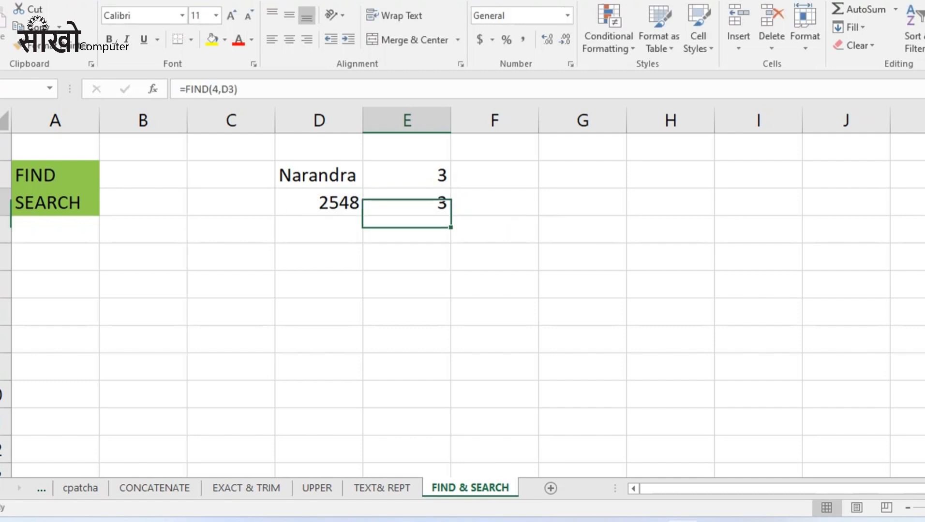
click(406, 174)
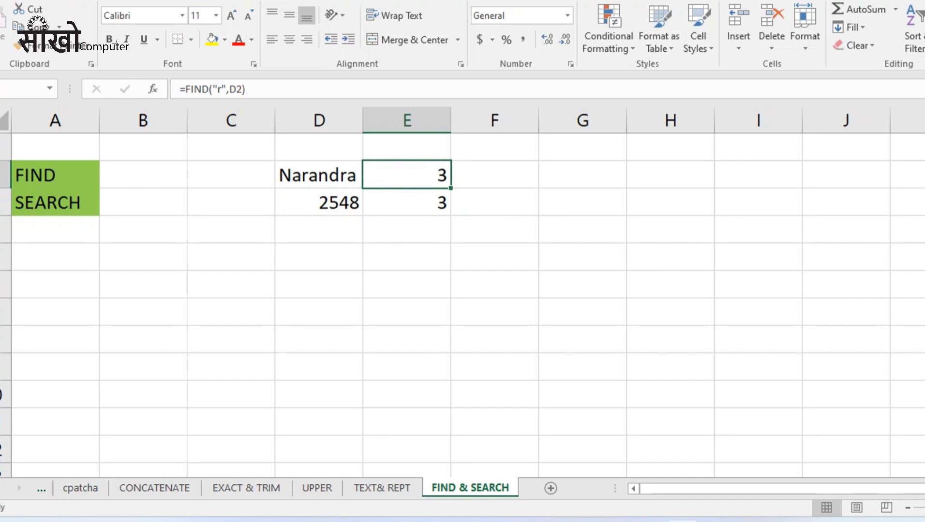
key(F2)
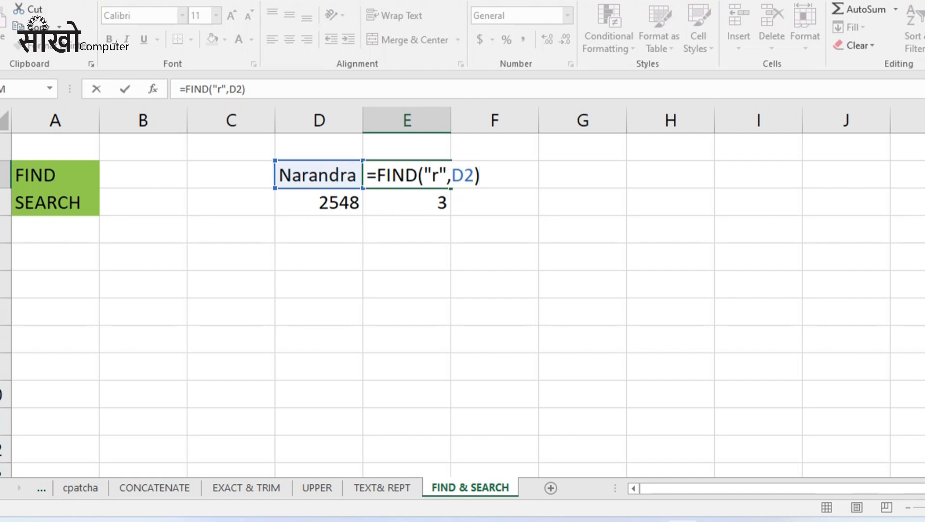
click(438, 175)
key(BackSpace)
text(R)
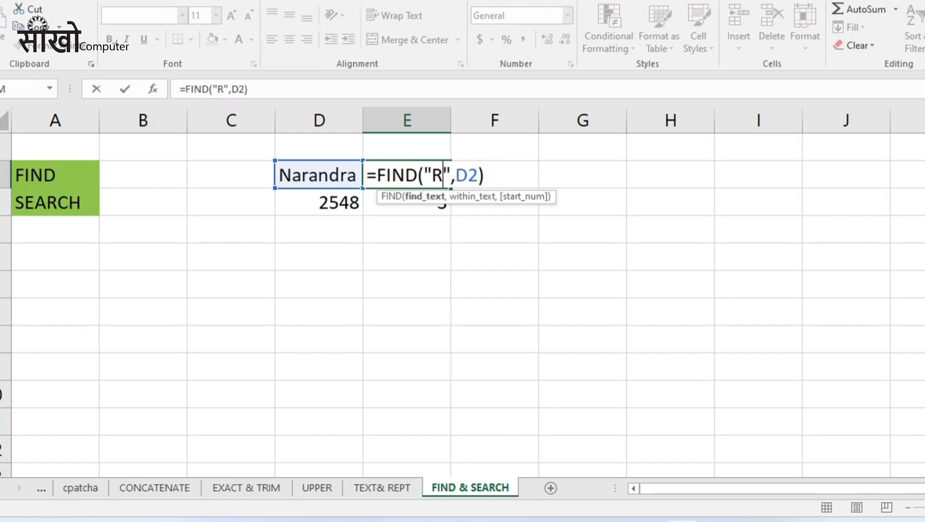
key(Return)
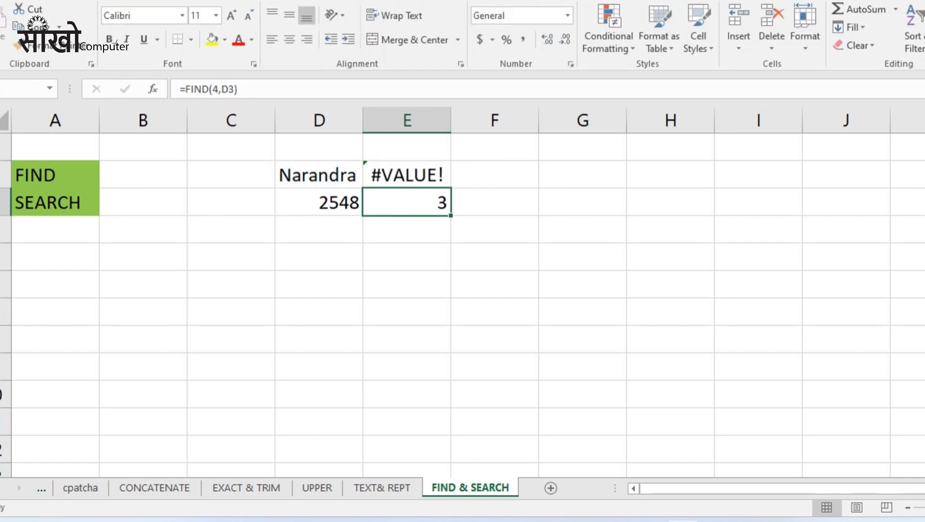
key(Up)
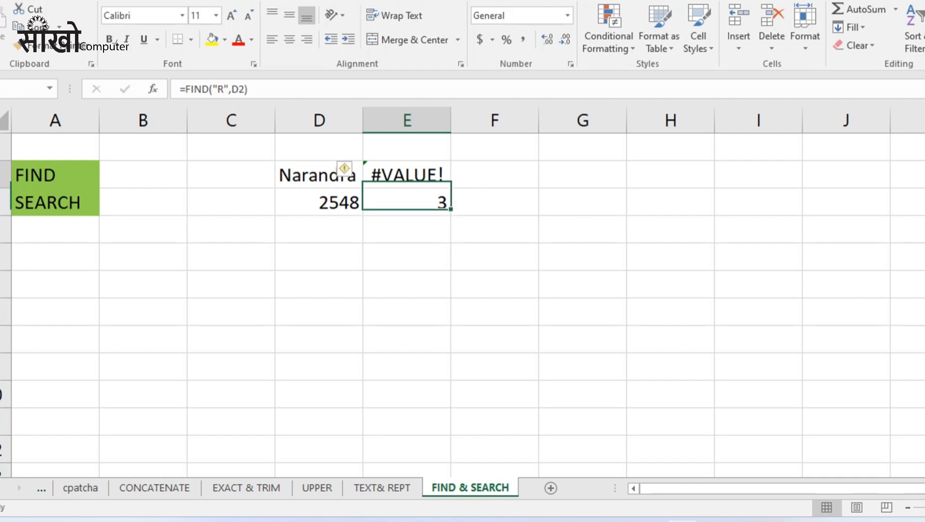
key(F2)
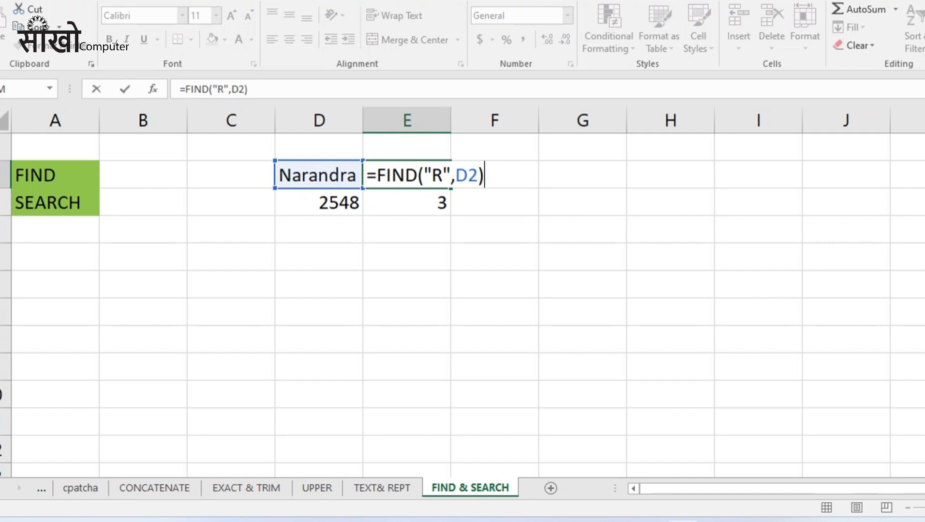
key(Left)
key(Left)
key(Left)
key(Left)
key(Left)
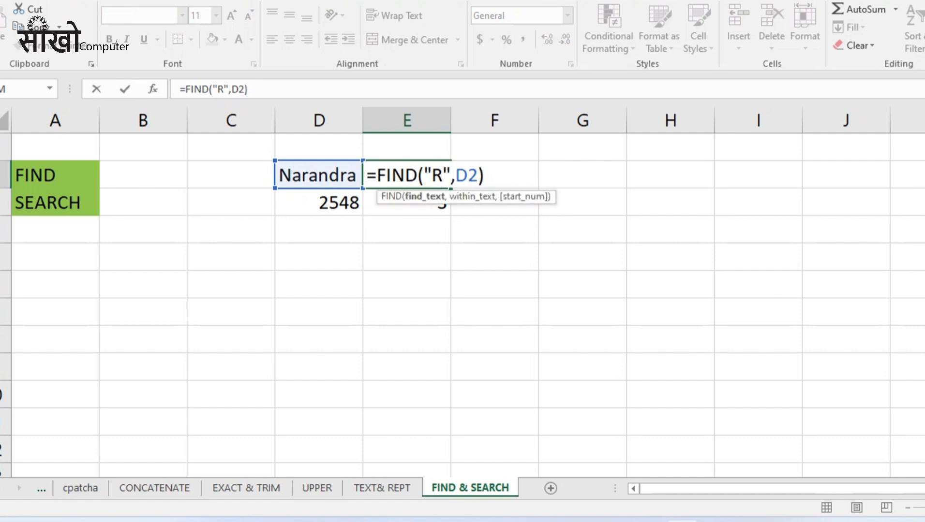
key(BackSpace)
text(r4)
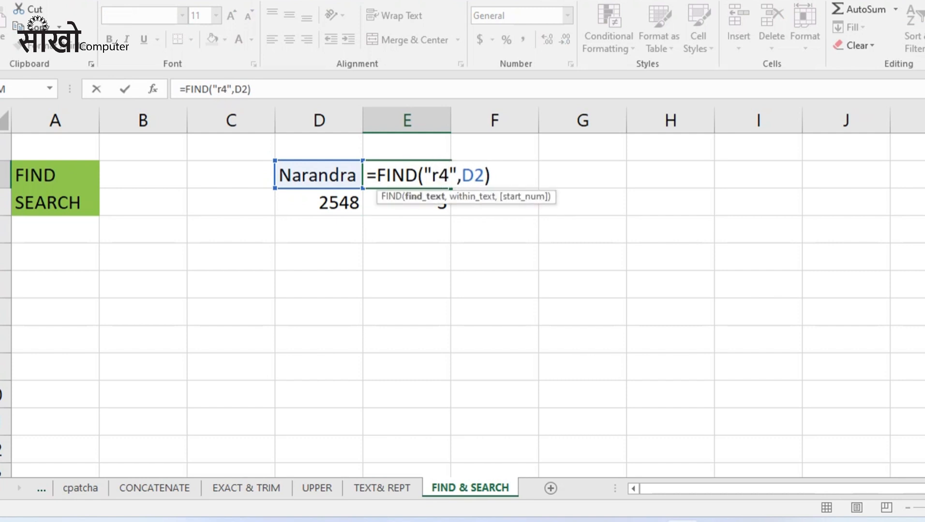
key(BackSpace)
key(ctrl+Return)
click(494, 174)
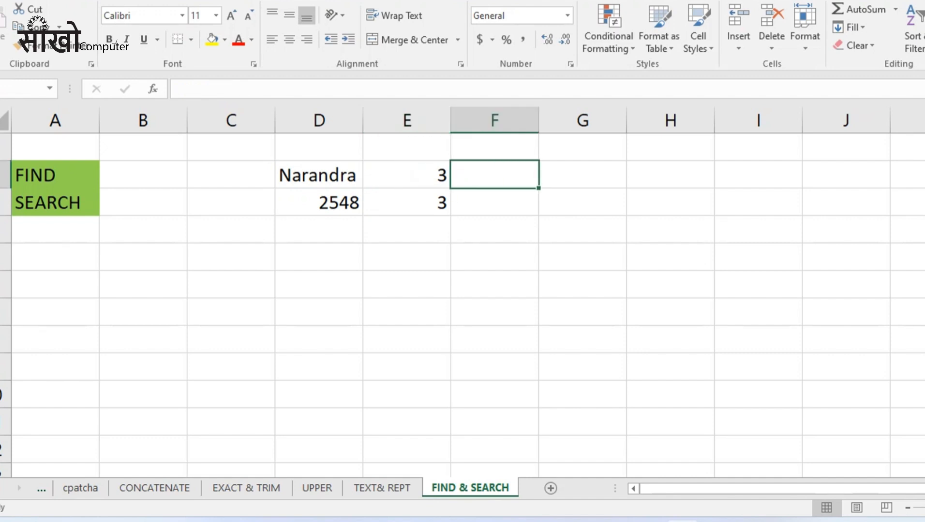
Enter =SEARCH("R",D2) in F2 for a case-insensitive match returning 3.
text(=ser)
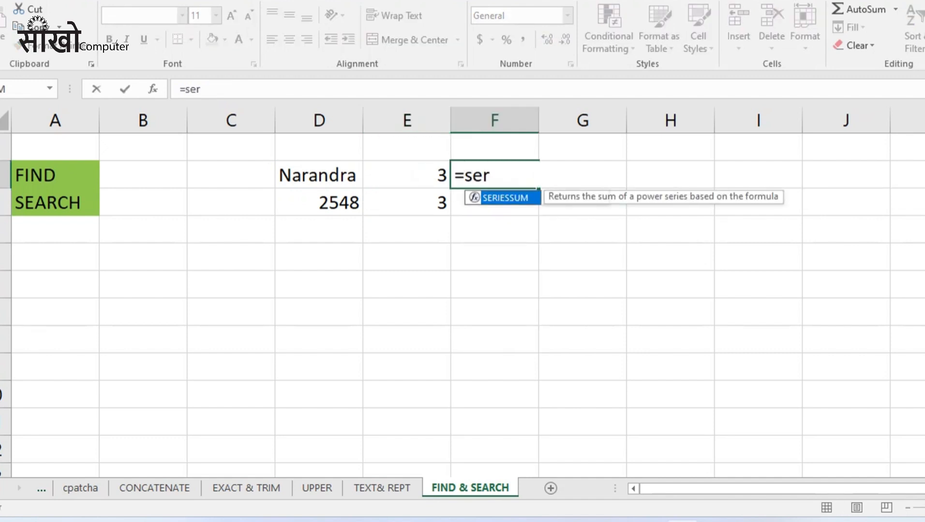
key(Tab)
key(BackSpace)
key(BackSpace)
key(BackSpace)
key(BackSpace)
key(BackSpace)
key(BackSpace)
key(BackSpace)
key(BackSpace)
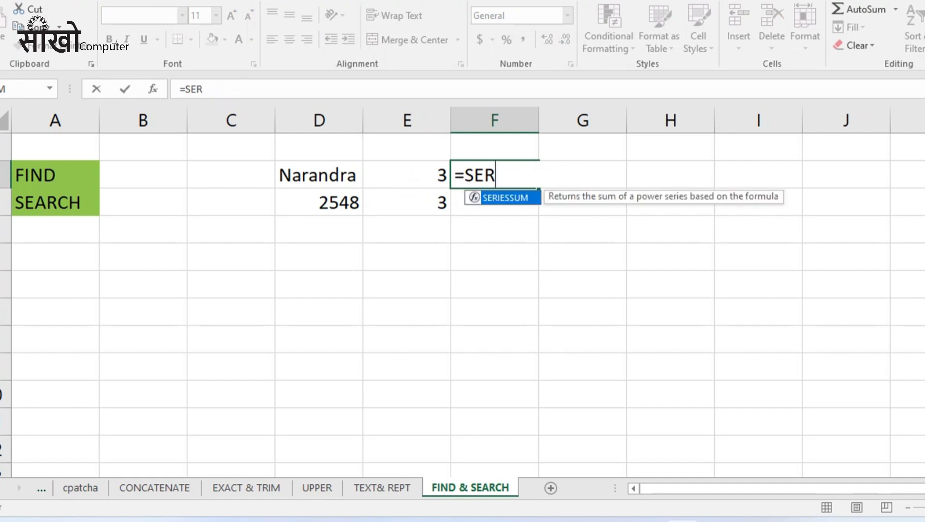
key(Tab)
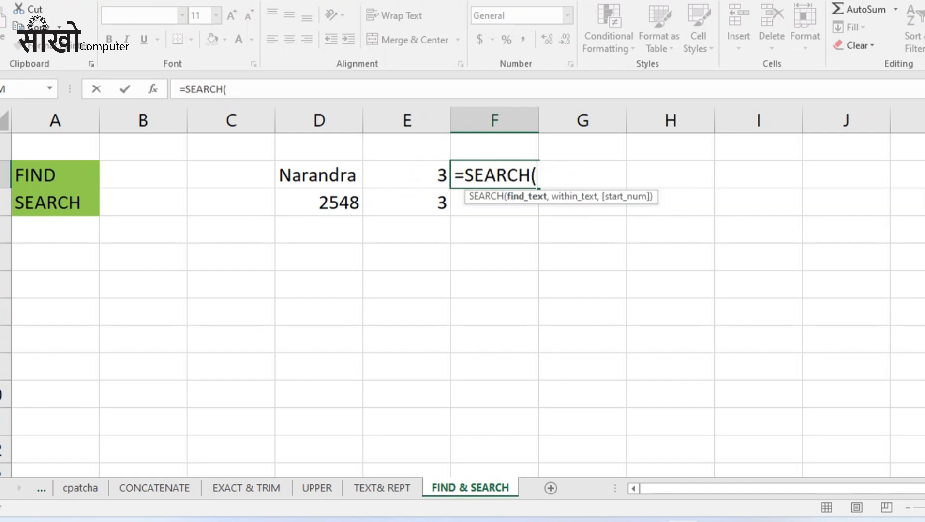
text("R",)
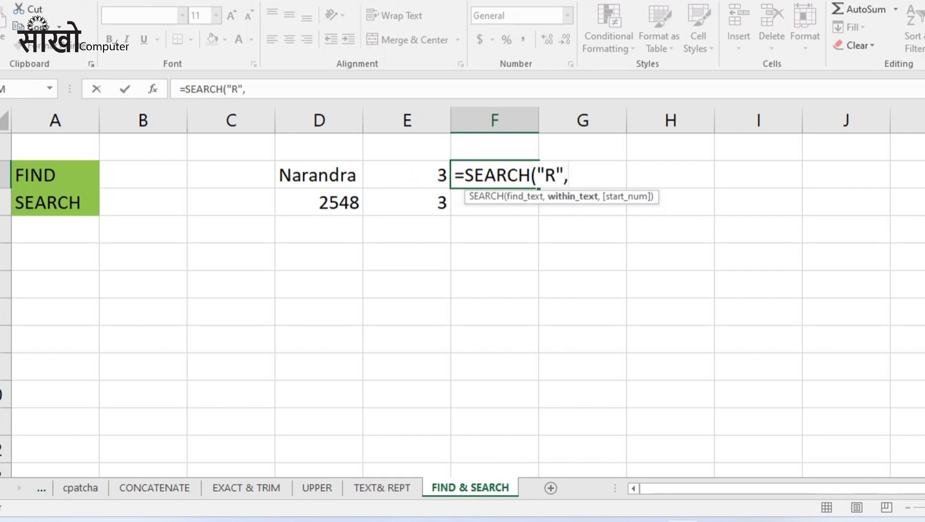
key(Left)
key(Left)
text())
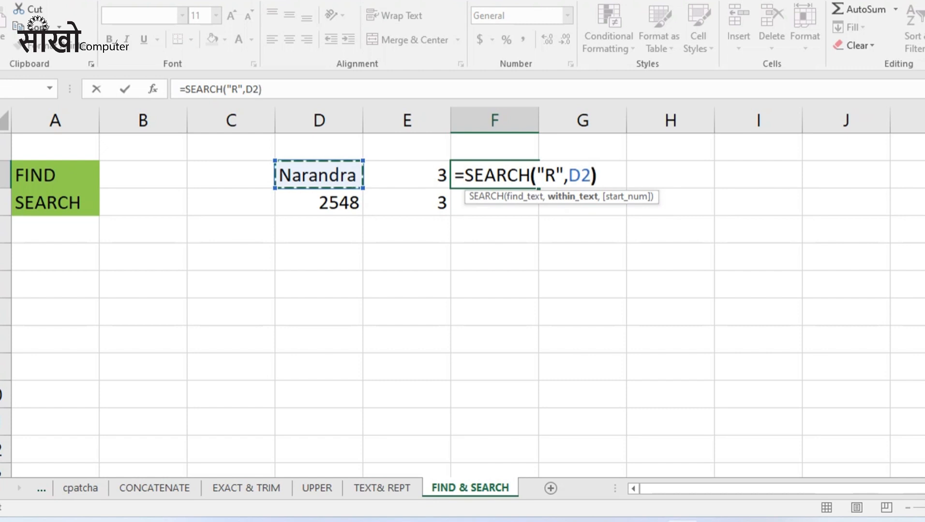
key(Return)
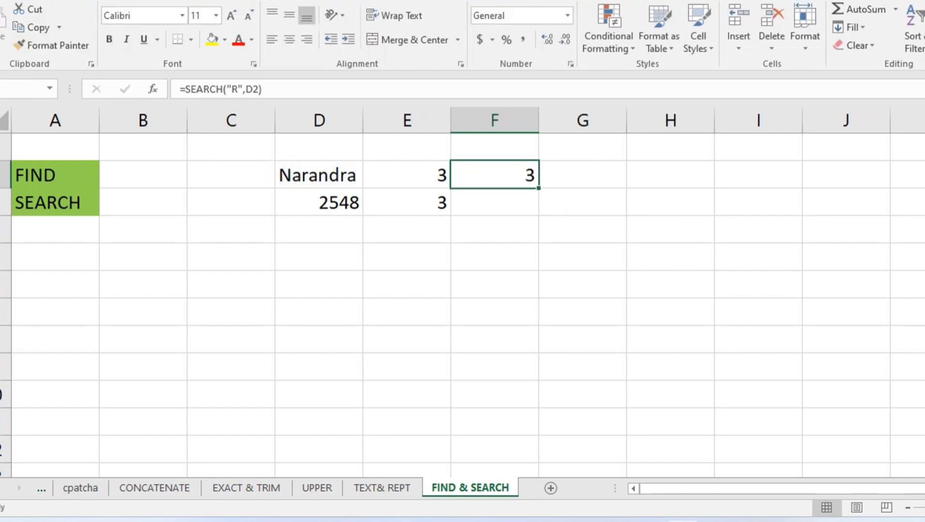